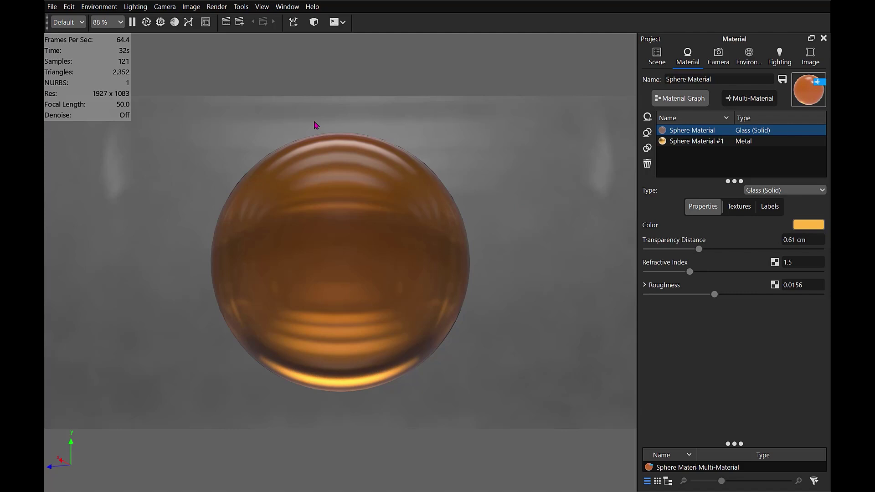
# - Enable the glass material's Advanced label and bring up its Label Properties
pyautogui.click(770, 205)
pyautogui.click(709, 334)
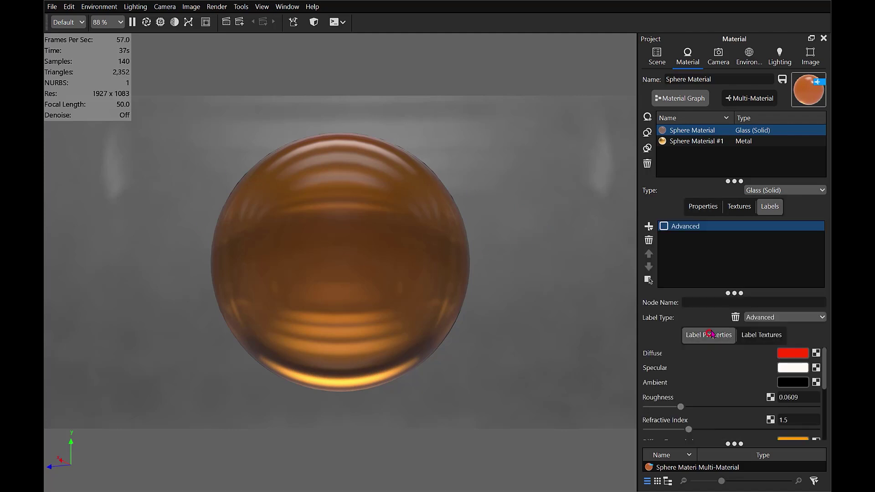
pyautogui.click(663, 226)
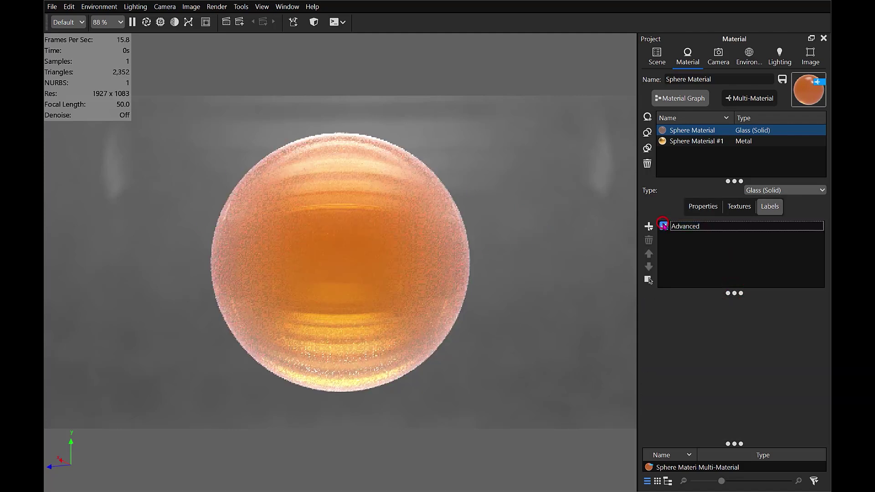
pyautogui.click(725, 229)
pyautogui.click(711, 333)
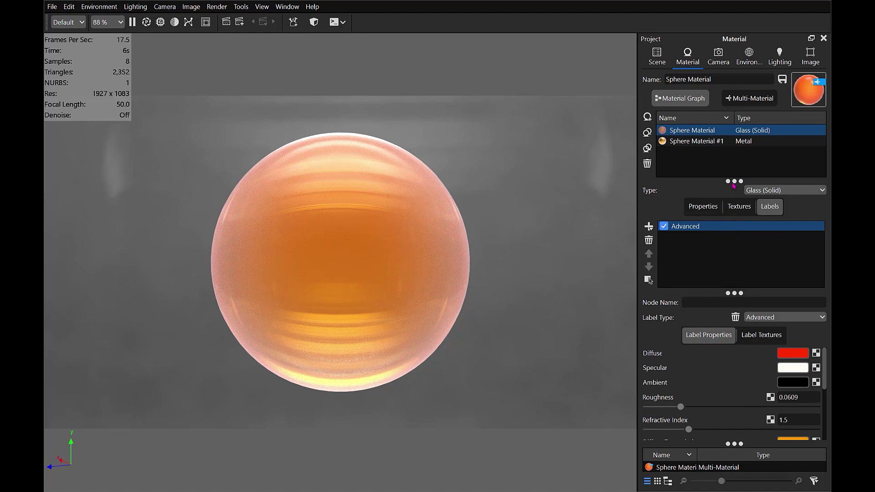
pyautogui.moveTo(733, 183); pyautogui.dragTo(734, 173)
pyautogui.scroll(-3, 683, 360)
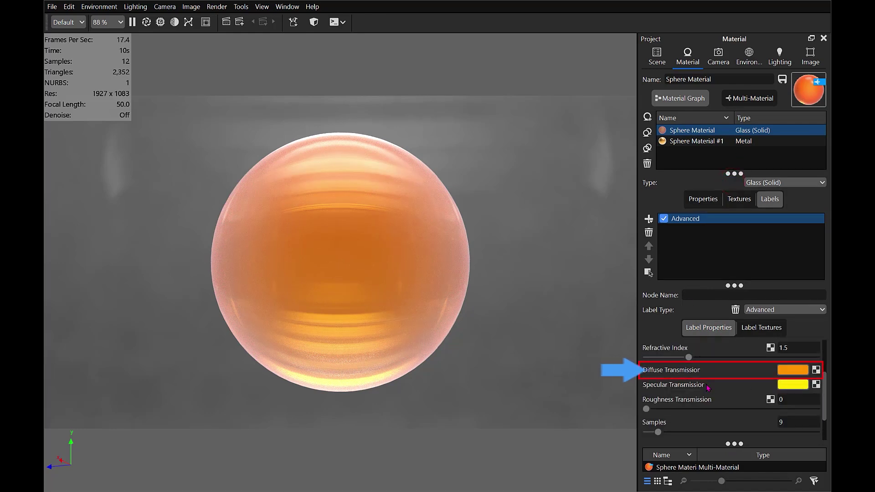
# - Toggle the label's opacity map and the Advanced label off and back on to compare
pyautogui.click(763, 329)
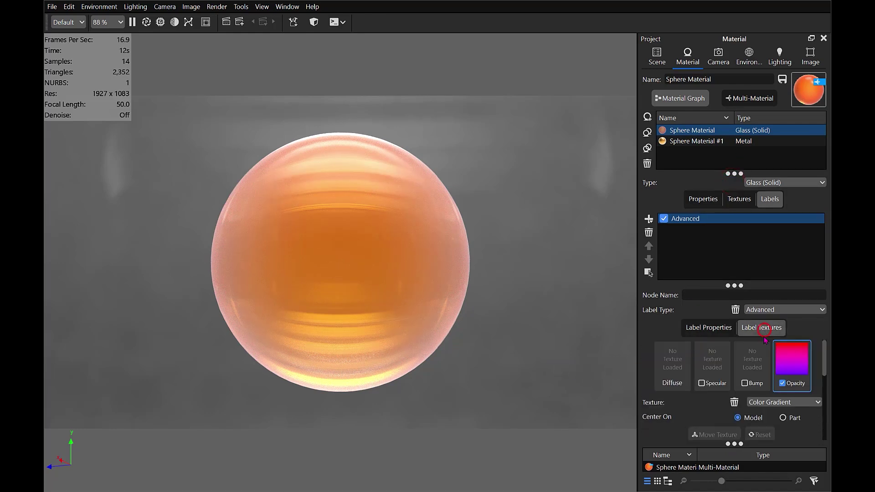
pyautogui.click(783, 383)
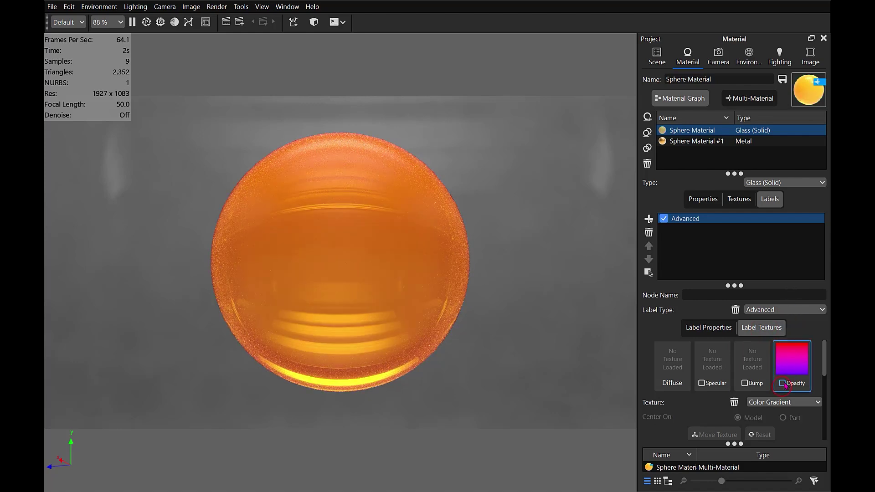
pyautogui.click(783, 384)
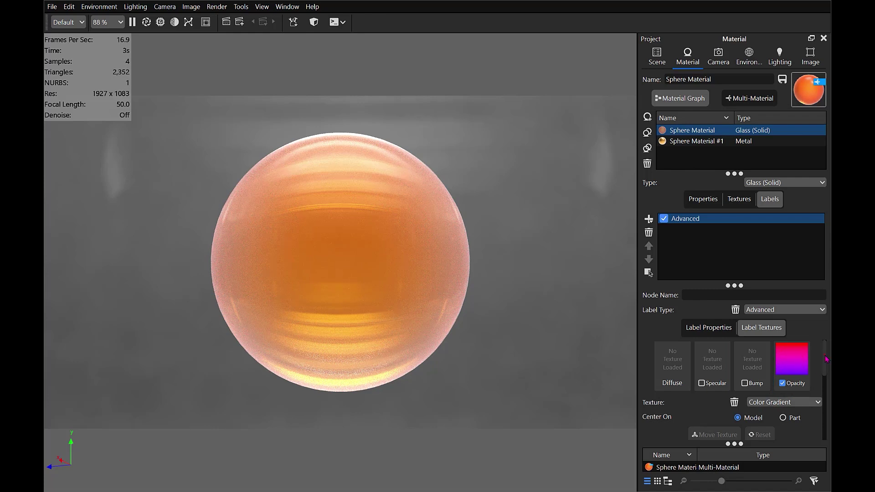
pyautogui.moveTo(825, 356); pyautogui.dragTo(826, 420)
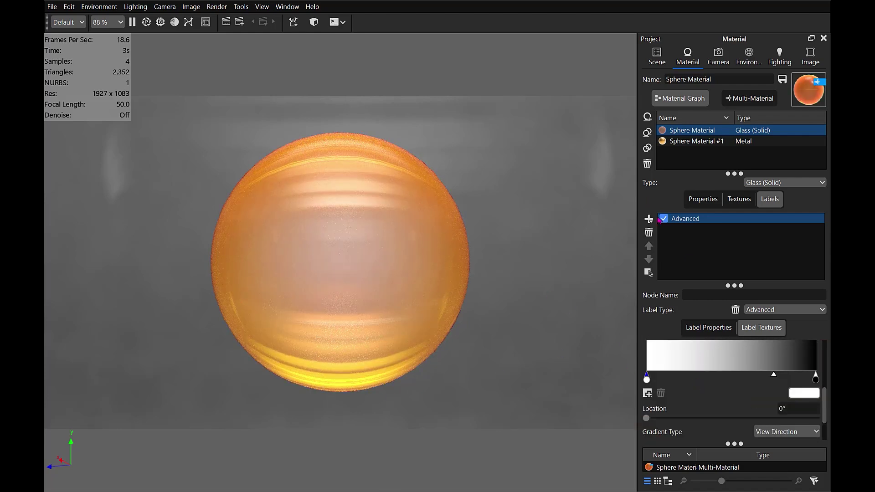
pyautogui.click(663, 218)
pyautogui.click(664, 219)
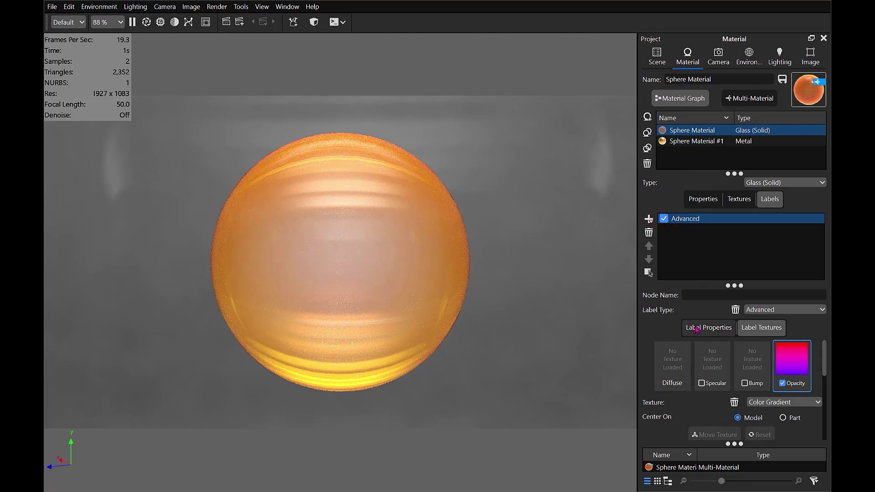
# - Set the Advanced label's specular colour to orange (FFA72B)
pyautogui.click(696, 330)
pyautogui.click(804, 359)
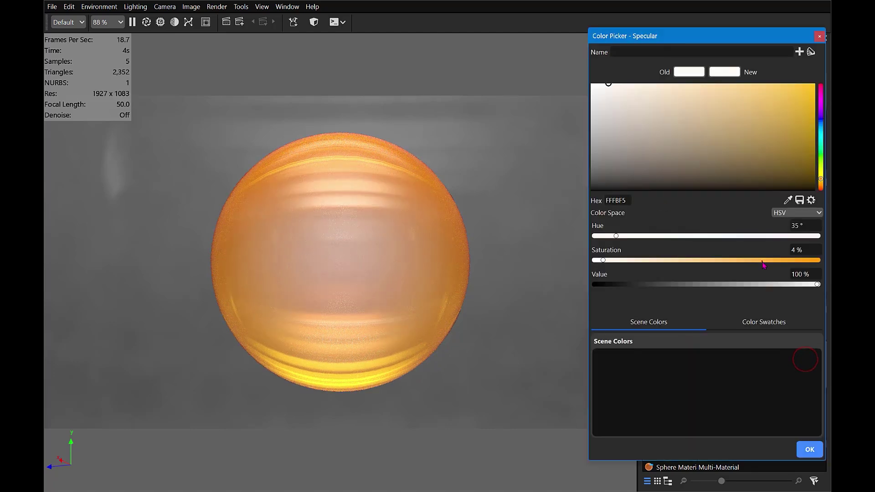
pyautogui.moveTo(763, 264); pyautogui.dragTo(816, 260)
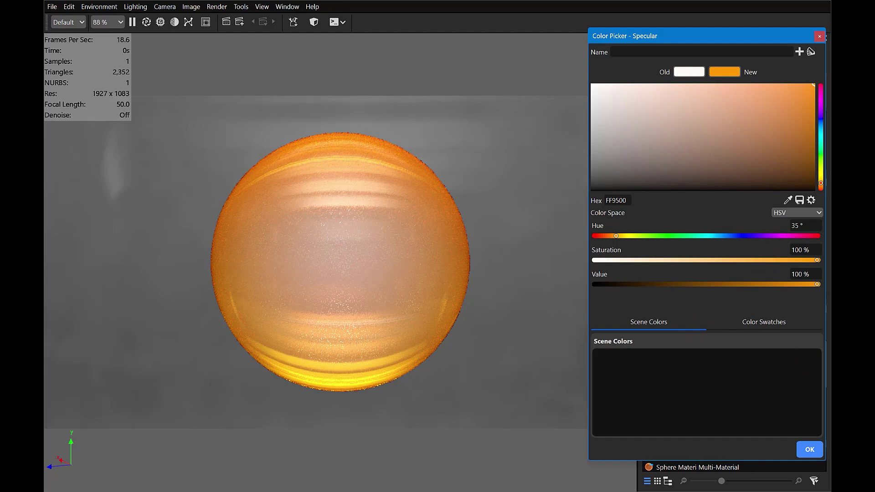
pyautogui.moveTo(813, 84); pyautogui.dragTo(809, 83)
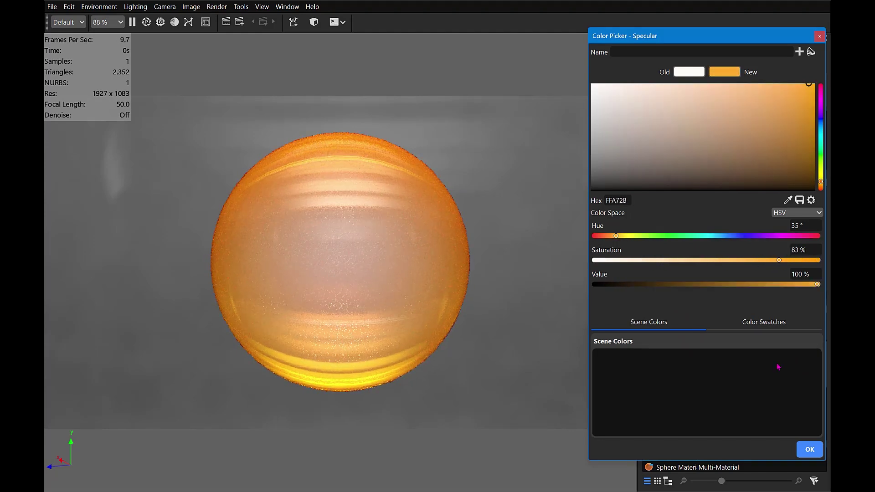
pyautogui.click(809, 449)
# - Drag the opacity gradient stops so the label turns mostly opaque with a clear centre
pyautogui.click(778, 327)
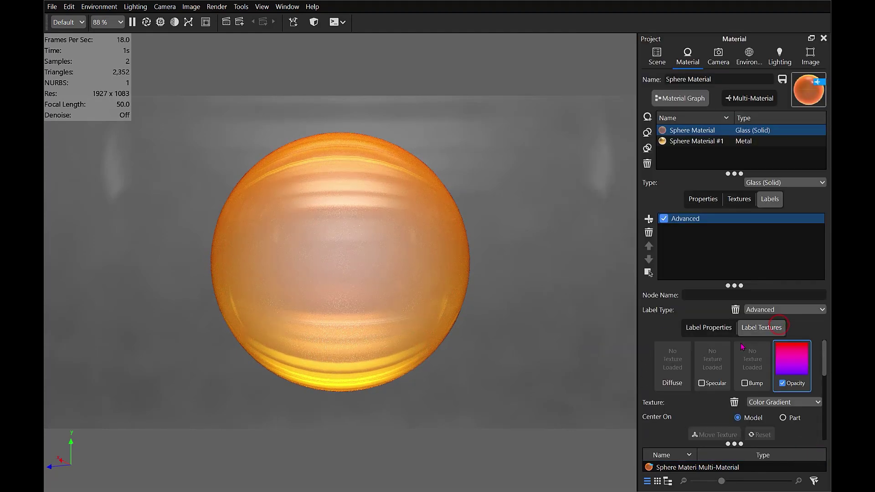
pyautogui.scroll(-2, 748, 376)
pyautogui.scroll(-1, 760, 397)
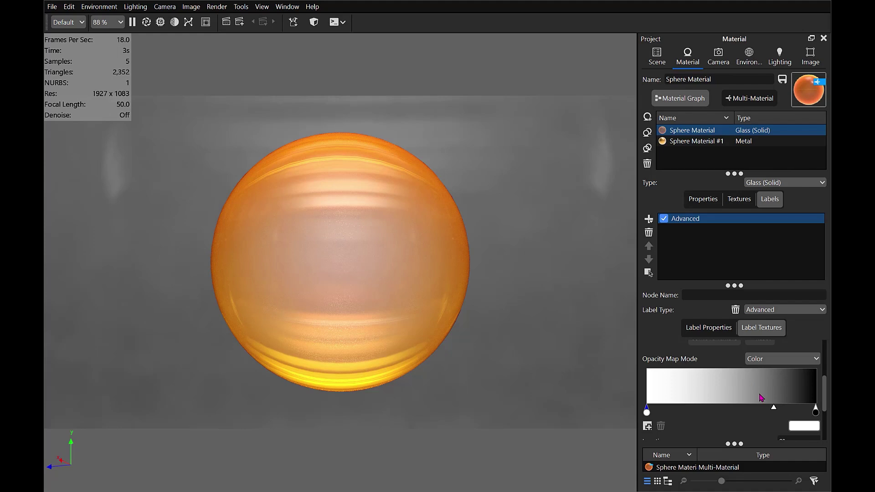
pyautogui.moveTo(774, 410); pyautogui.dragTo(689, 408)
pyautogui.click(816, 413)
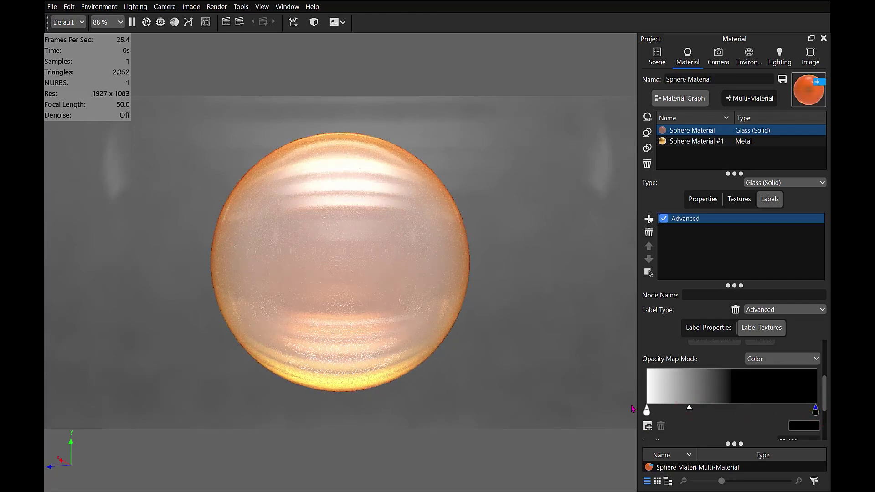
pyautogui.moveTo(689, 408); pyautogui.dragTo(773, 408)
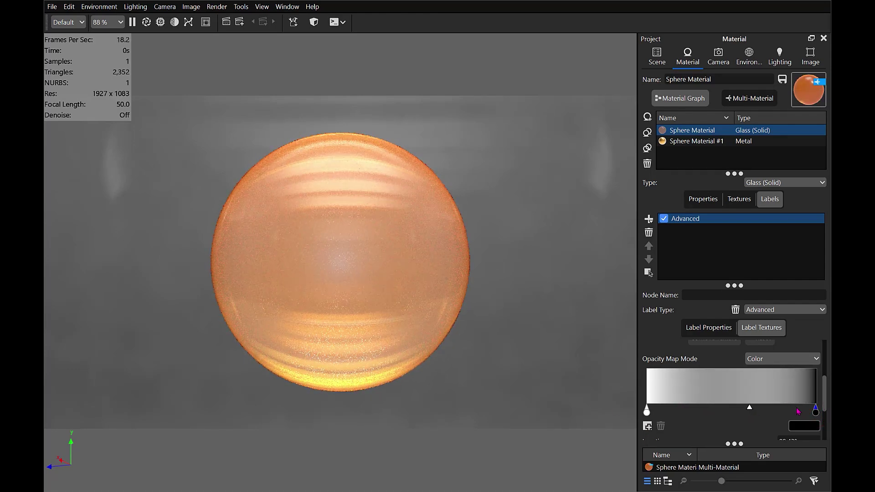
pyautogui.moveTo(646, 411)
pyautogui.mouseDown()
pyautogui.moveTo(751, 410)
pyautogui.moveTo(684, 410)
pyautogui.mouseUp()
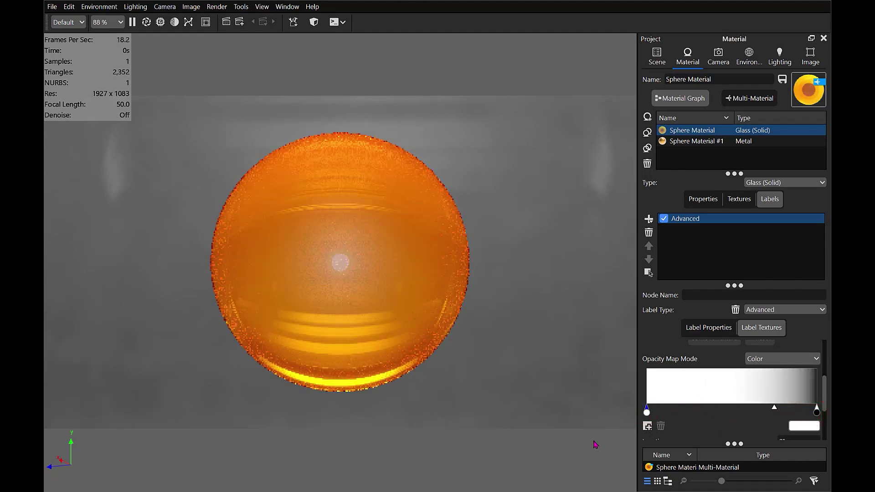
# - Apply the Advanced label to the metal material and rebalance its opacity gradient
pyautogui.click(695, 142)
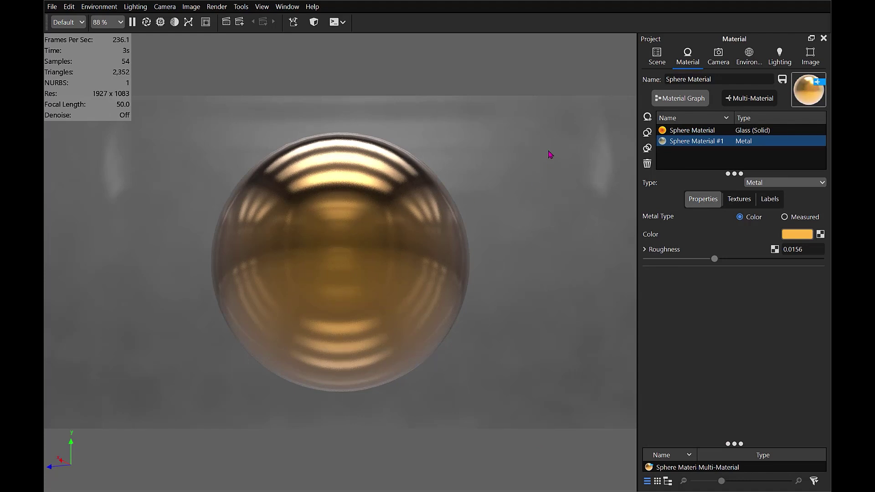
pyautogui.click(769, 199)
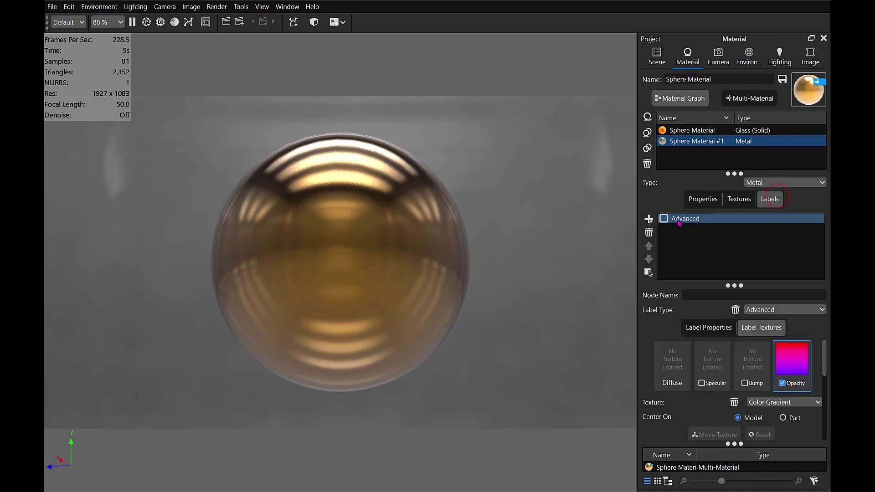
pyautogui.click(663, 219)
pyautogui.click(700, 218)
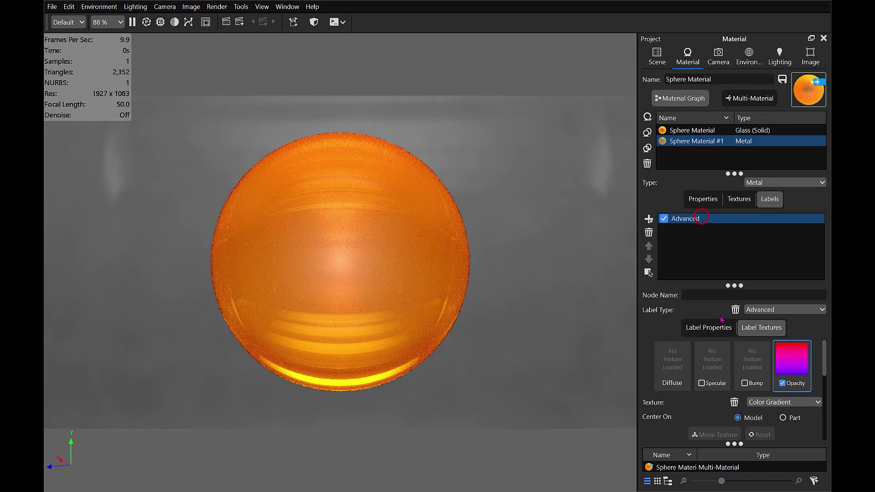
pyautogui.scroll(-5, 750, 374)
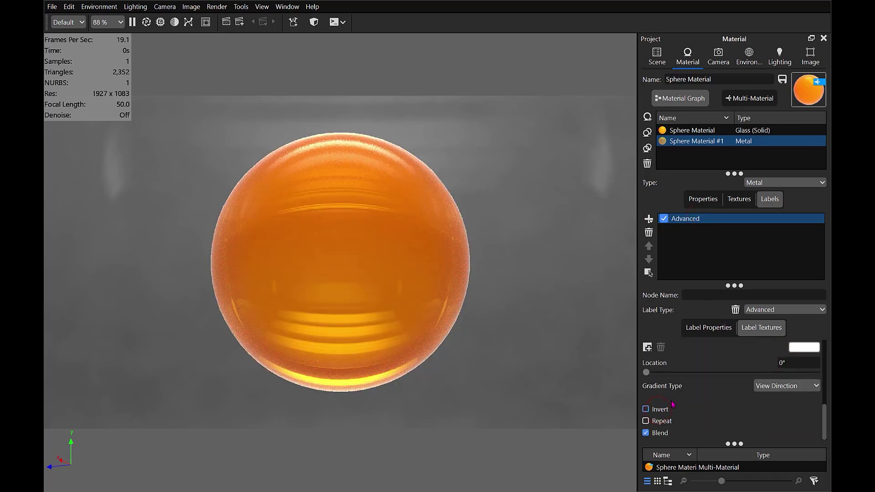
pyautogui.scroll(-3, 690, 396)
pyautogui.moveTo(774, 429); pyautogui.dragTo(703, 431)
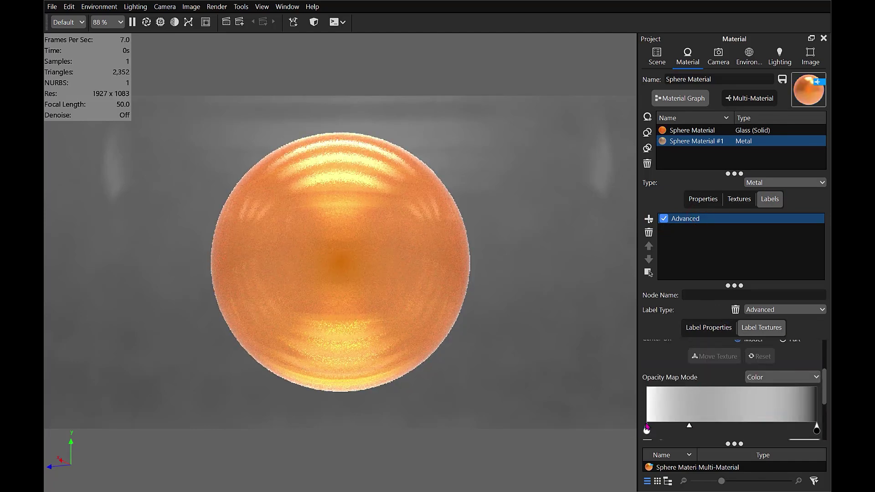
# - Set the label's diffuse colour to red, adjusting its brightness
pyautogui.click(708, 327)
pyautogui.scroll(2, 778, 370)
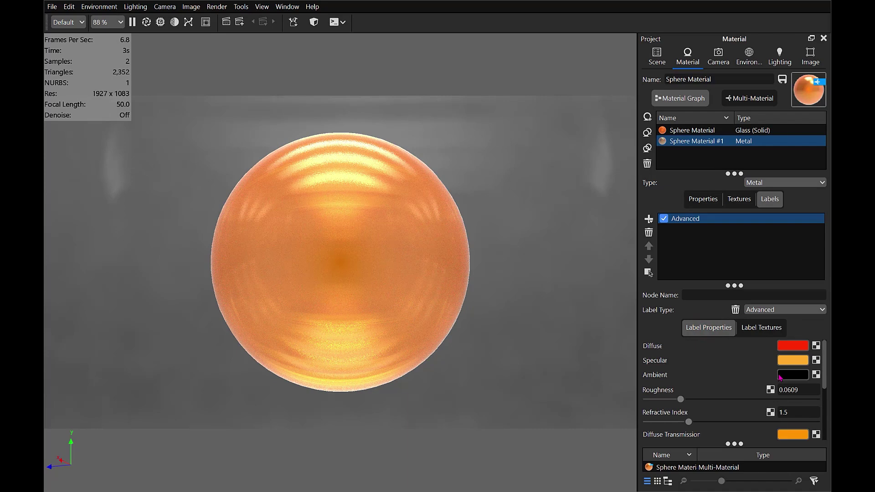
pyautogui.click(780, 347)
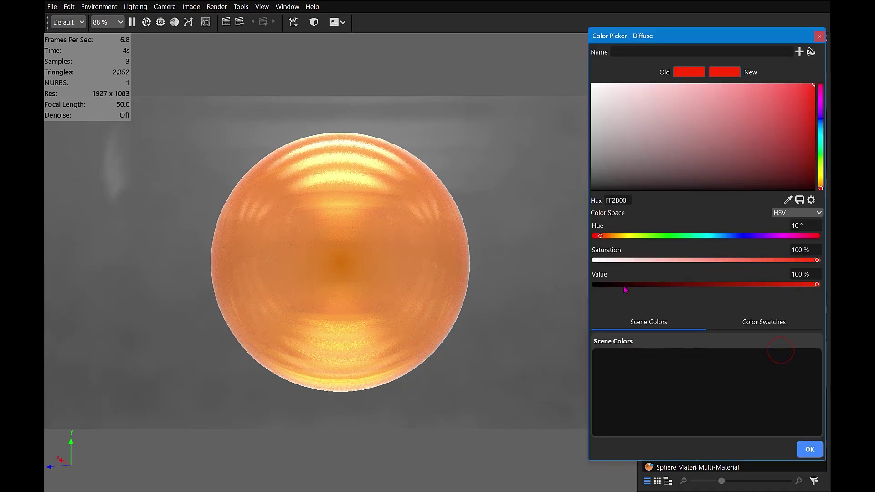
pyautogui.click(625, 284)
pyautogui.click(808, 449)
pyautogui.scroll(-2, 752, 380)
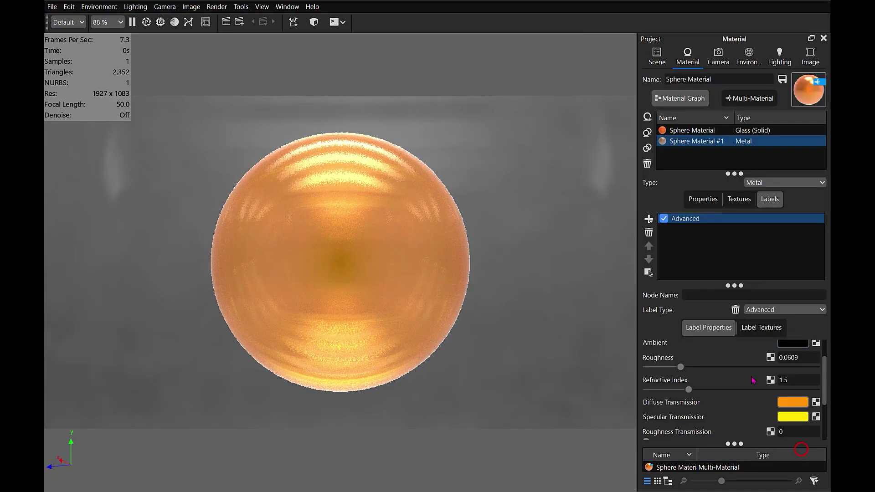
pyautogui.scroll(-1, 753, 380)
# - Make the diffuse transmission orange and the specular transmission full-brightness yellow
pyautogui.click(789, 372)
pyautogui.moveTo(736, 285)
pyautogui.mouseDown()
pyautogui.moveTo(684, 290)
pyautogui.moveTo(803, 284)
pyautogui.mouseUp()
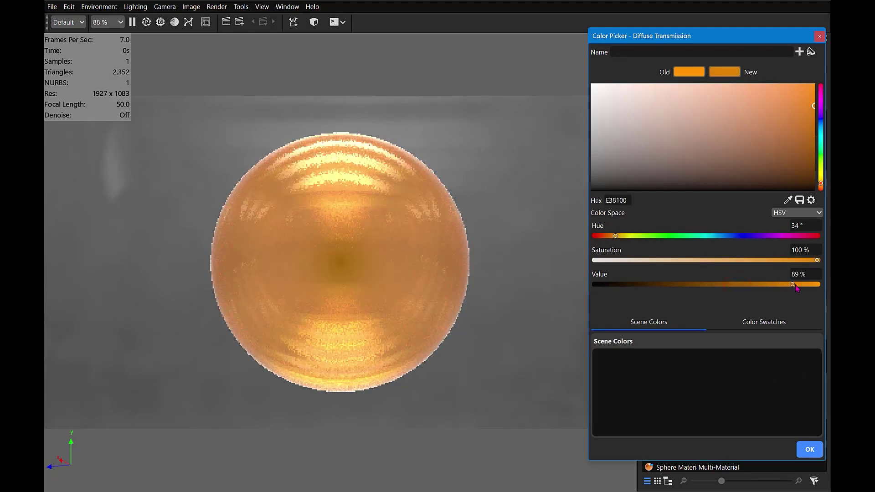
pyautogui.click(809, 450)
pyautogui.click(785, 382)
pyautogui.moveTo(739, 284)
pyautogui.mouseDown()
pyautogui.moveTo(824, 290)
pyautogui.moveTo(556, 289)
pyautogui.moveTo(824, 284)
pyautogui.mouseUp()
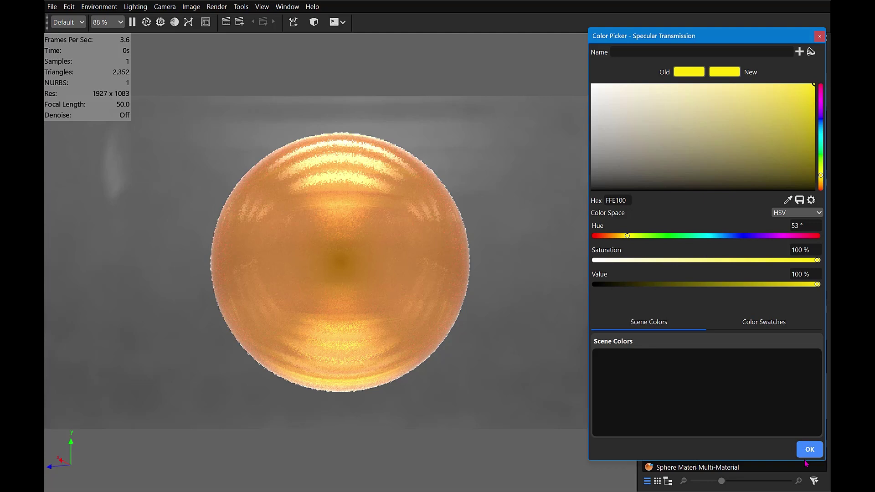
pyautogui.click(808, 449)
pyautogui.click(758, 327)
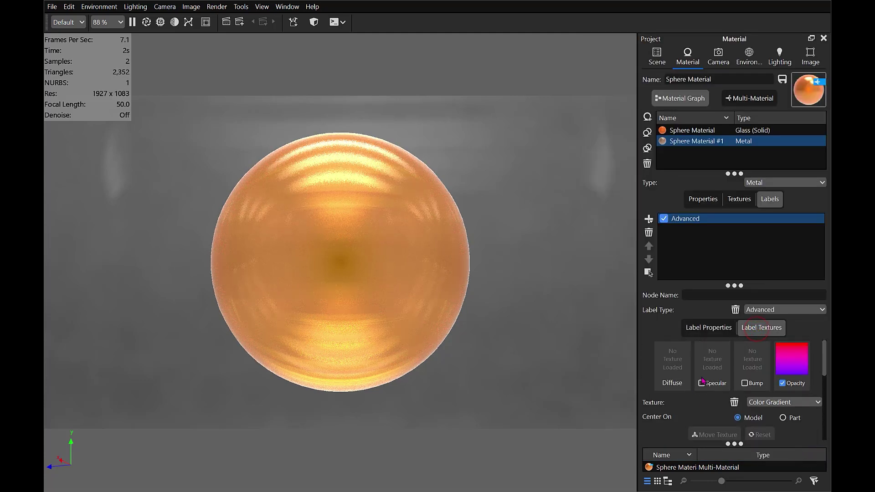
# - Load KeyShot Icon Bump.png as a texture map in the label's Diffuse slot
pyautogui.click(681, 367)
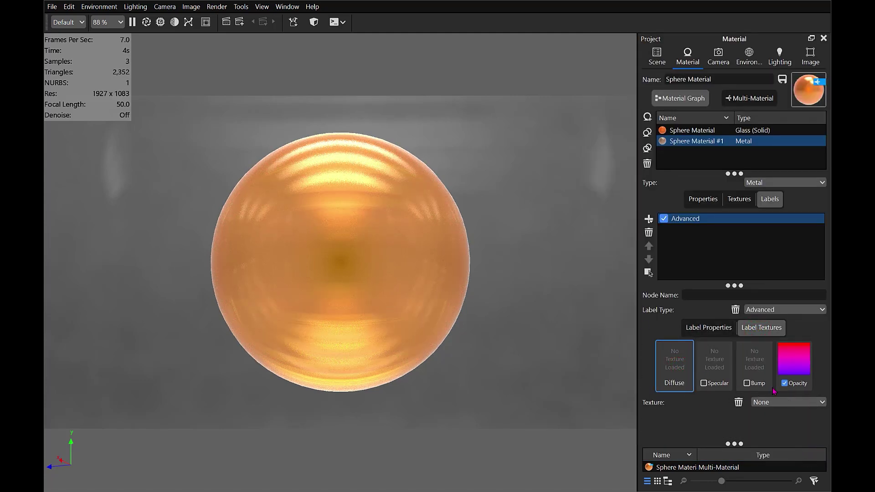
pyautogui.rightClick(677, 356)
pyautogui.click(779, 153)
pyautogui.doubleClick(292, 86)
# - Enable Use Diffuse Map Alpha and set the label's Opacity Mode to Alpha
pyautogui.click(705, 328)
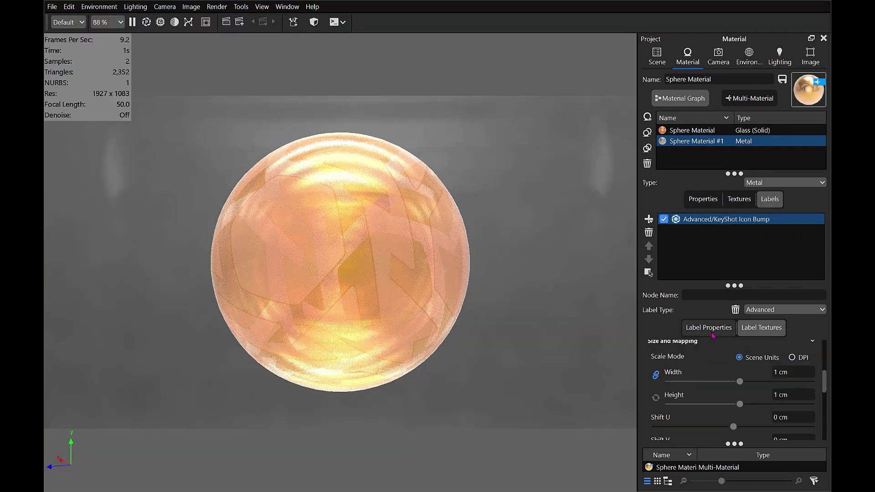
pyautogui.scroll(-5, 703, 370)
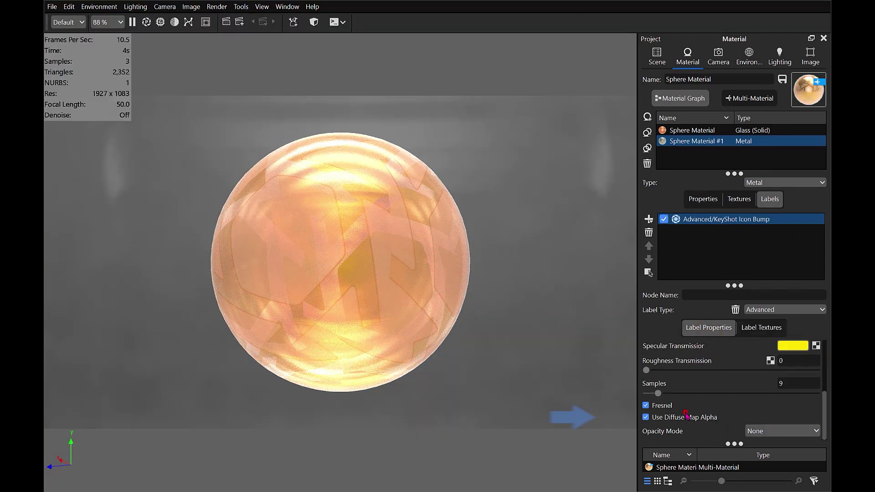
pyautogui.click(686, 420)
pyautogui.click(686, 420)
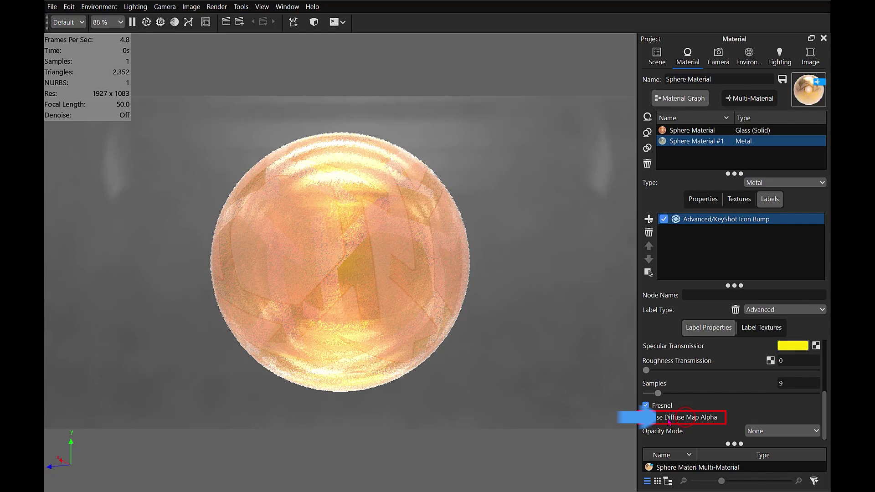
pyautogui.click(748, 431)
pyautogui.click(764, 407)
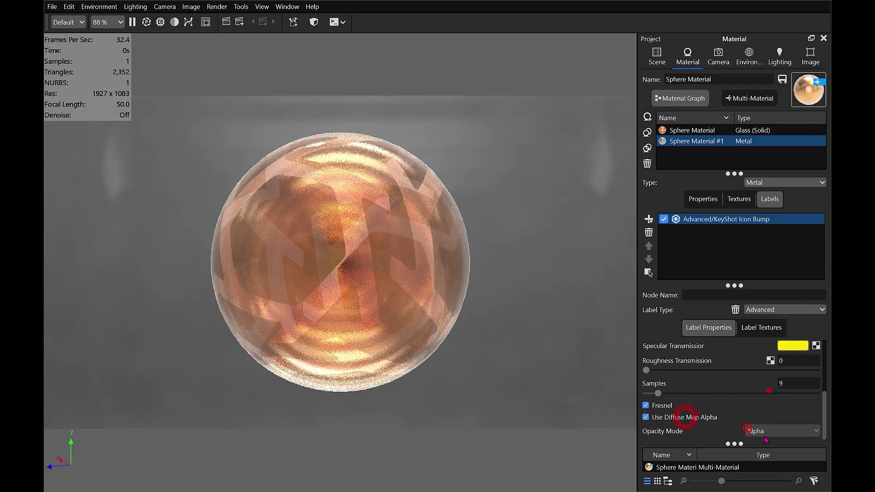
pyautogui.click(762, 328)
pyautogui.scroll(-5, 744, 368)
pyautogui.scroll(3, 744, 368)
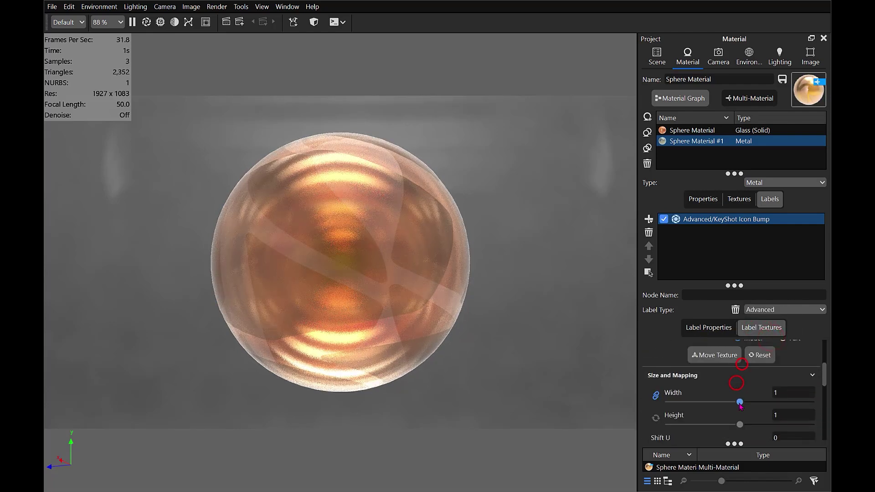
pyautogui.scroll(2, 737, 375)
pyautogui.scroll(1, 736, 374)
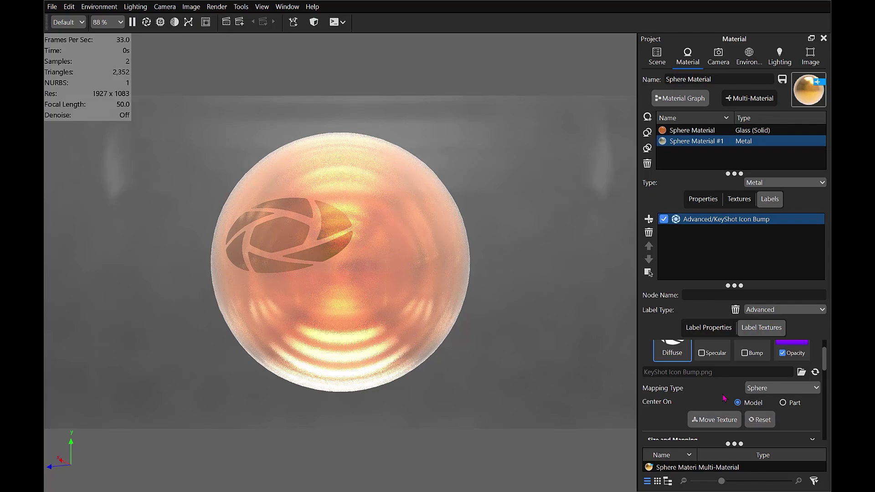
# - Centre the KeyShot logo on the sphere and resize it with unlinked width and height
pyautogui.click(716, 420)
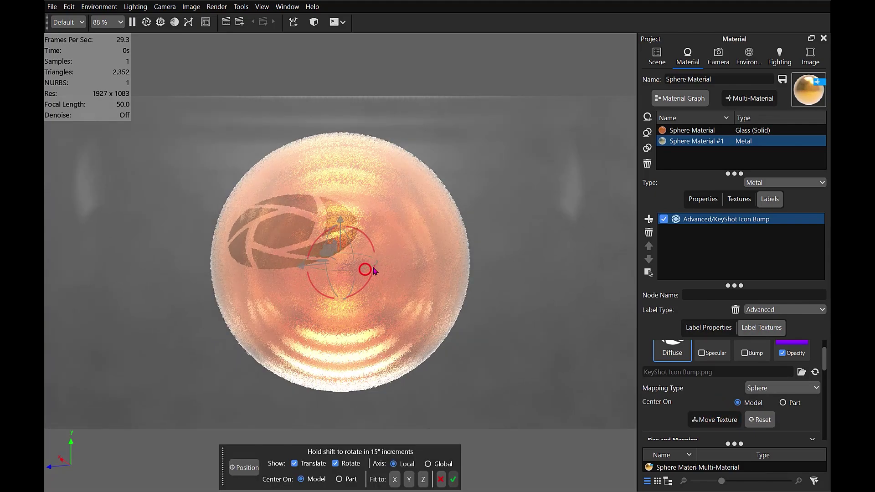
pyautogui.moveTo(365, 274); pyautogui.dragTo(369, 256)
pyautogui.moveTo(372, 216)
pyautogui.mouseDown()
pyautogui.moveTo(310, 219)
pyautogui.moveTo(299, 236)
pyautogui.mouseUp()
pyautogui.click(453, 479)
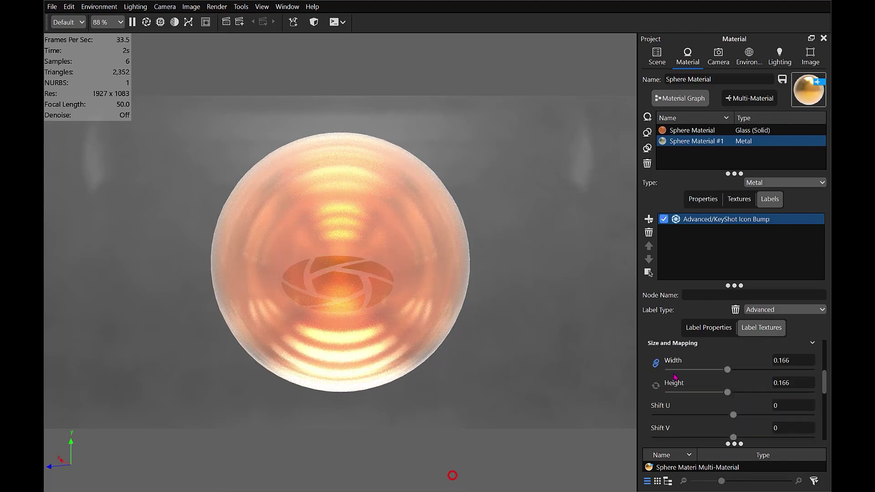
pyautogui.click(655, 362)
pyautogui.moveTo(673, 369); pyautogui.dragTo(704, 379)
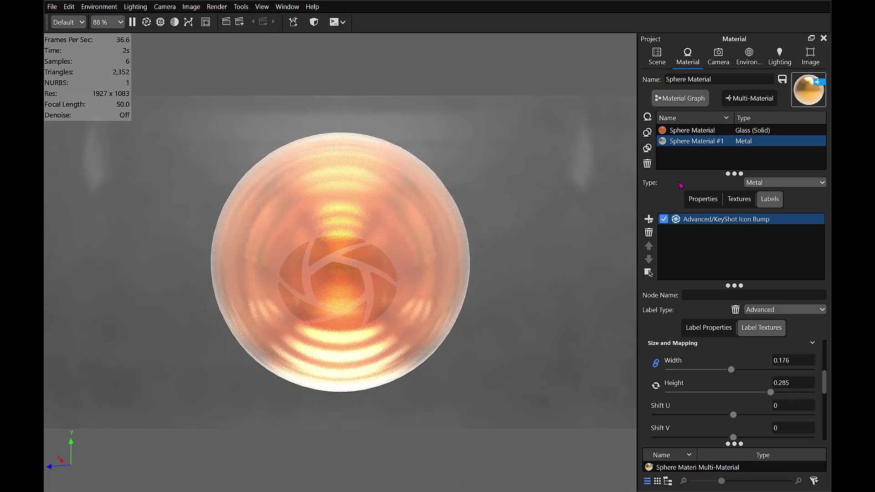
# - Set the opacity gradient's right stop to black at 90° and widen its dark portion
pyautogui.click(708, 328)
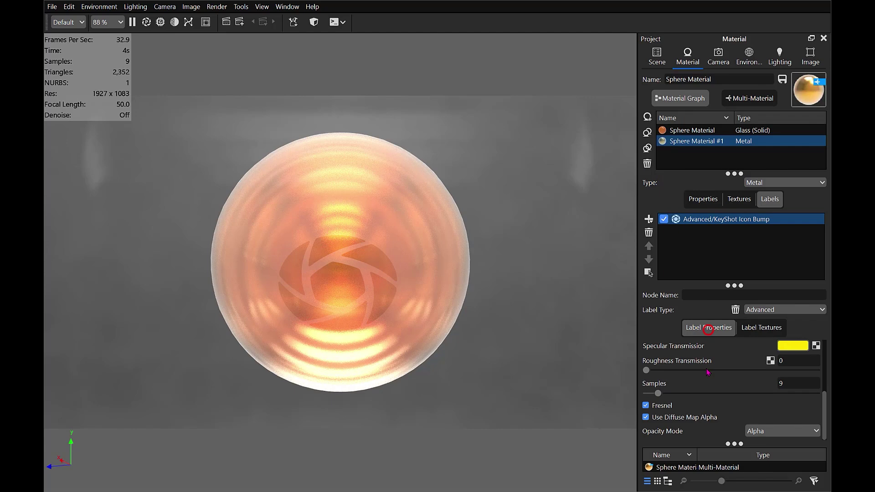
pyautogui.scroll(2, 651, 357)
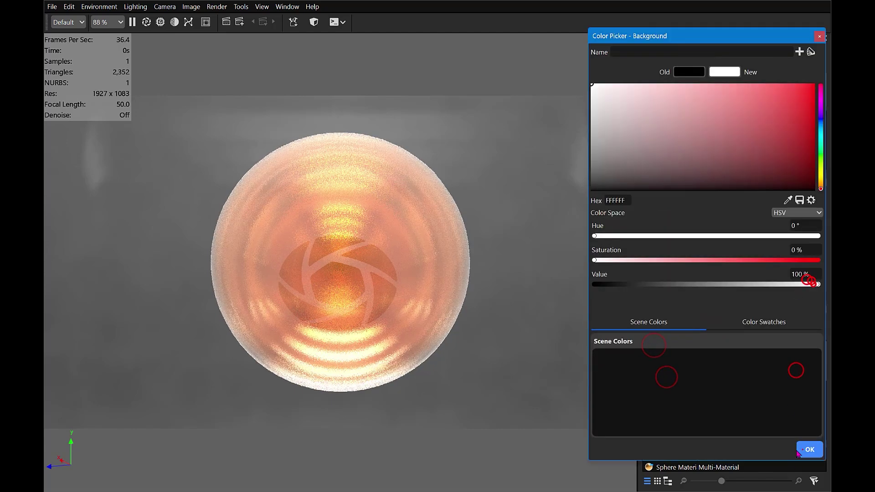
pyautogui.click(808, 449)
pyautogui.click(761, 327)
pyautogui.click(787, 365)
pyautogui.scroll(-3, 737, 386)
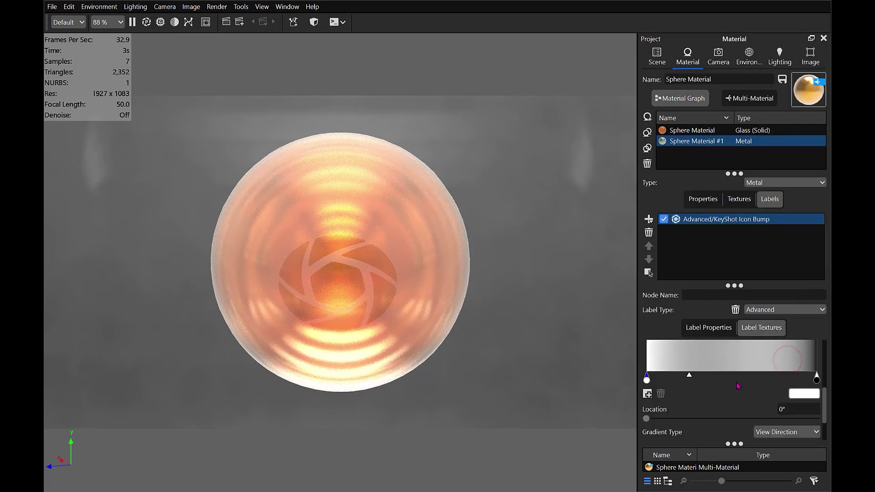
pyautogui.click(818, 380)
pyautogui.moveTo(775, 375); pyautogui.dragTo(689, 376)
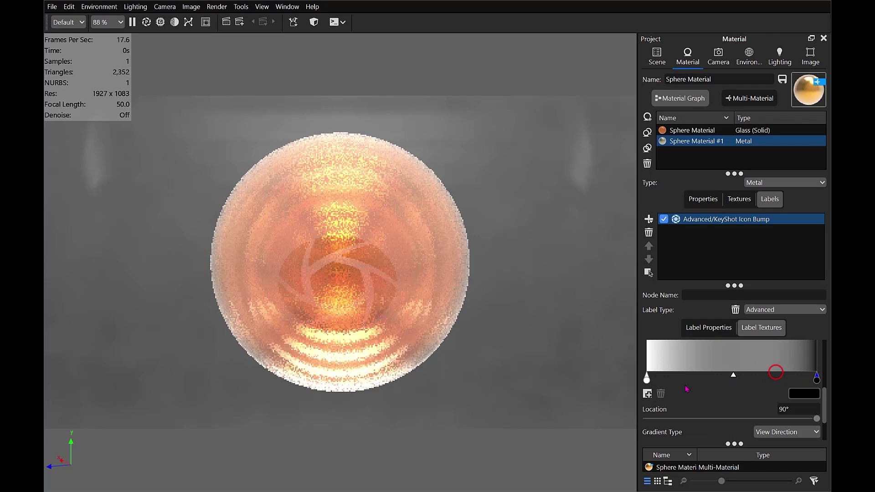